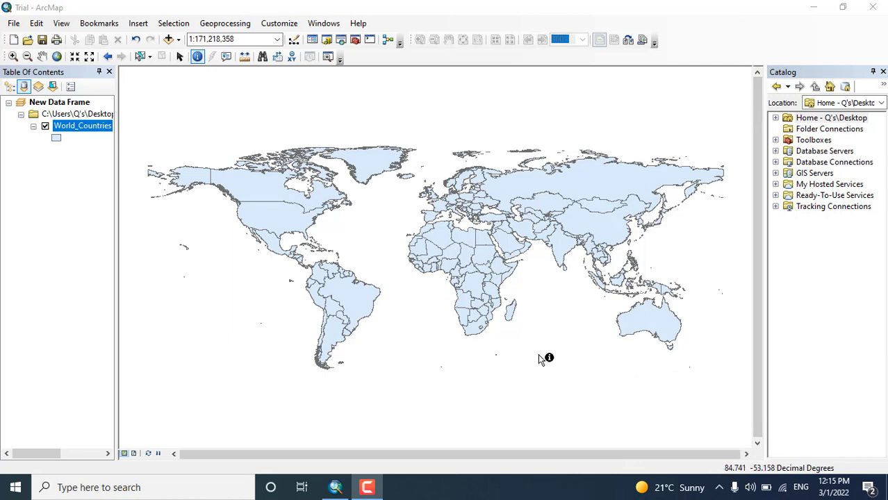
Step: Identify Brazil and Madagascar on the ArcMap map to view their attributes
click(198, 59)
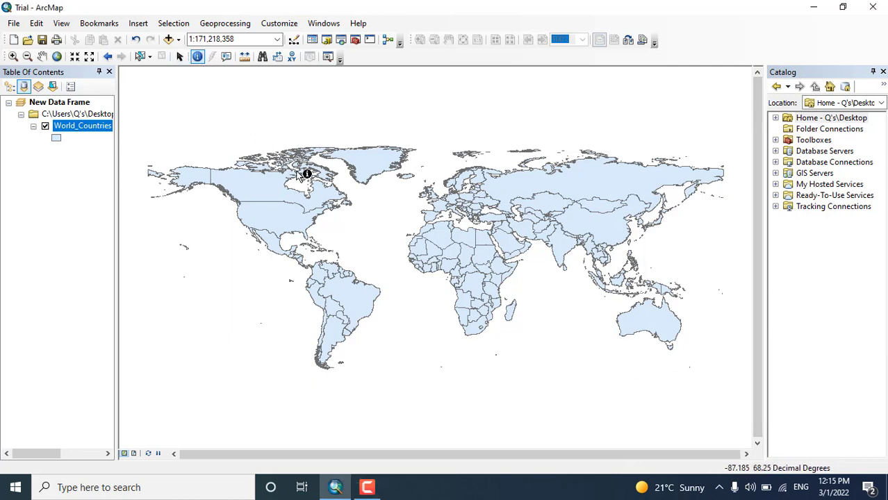
click(363, 295)
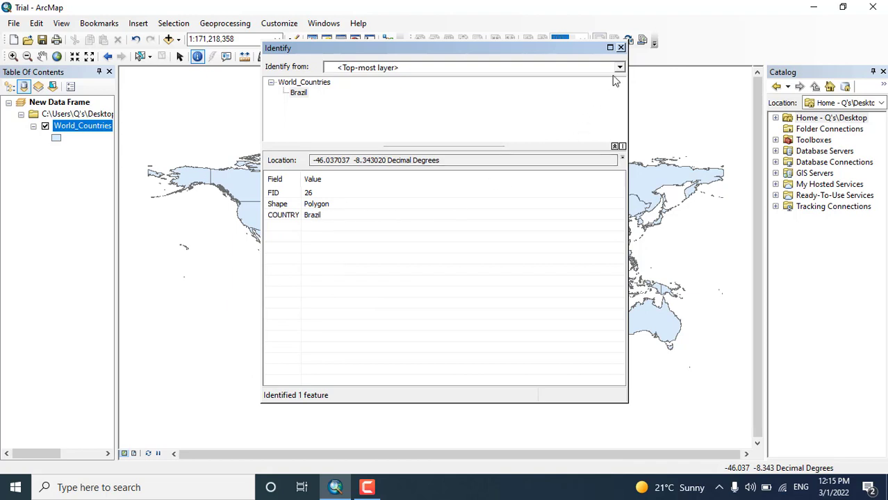
click(621, 48)
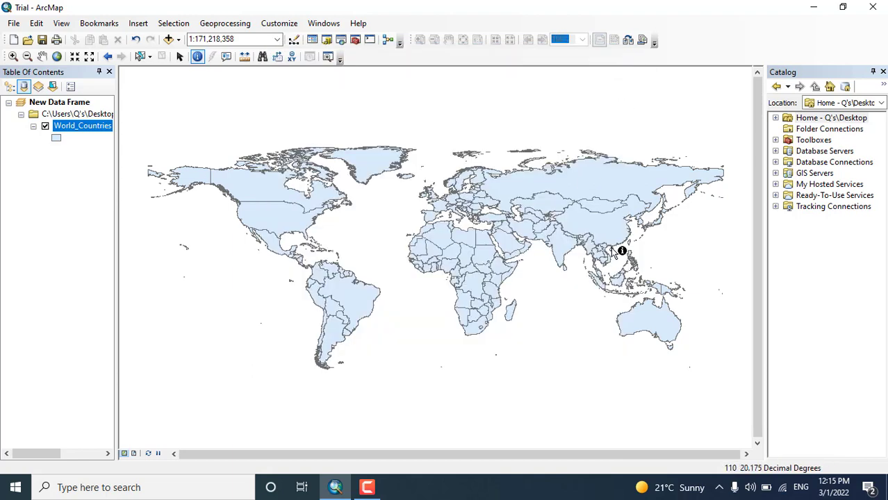
click(512, 312)
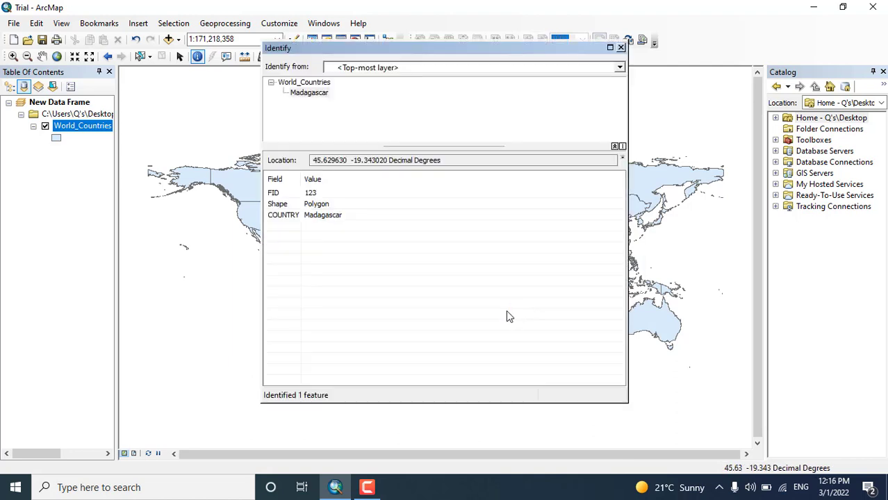
click(621, 48)
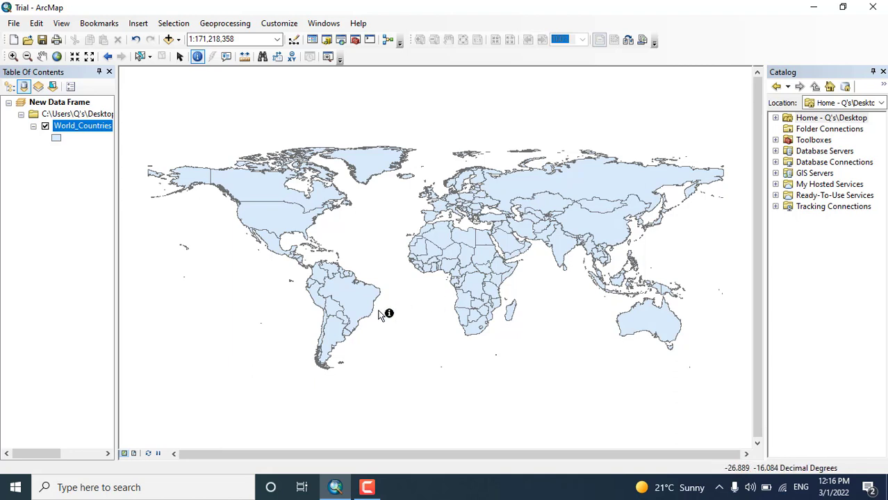
Step: Launch Google Chrome and run a web search for 'diva gis'
click(144, 488)
text(goo)
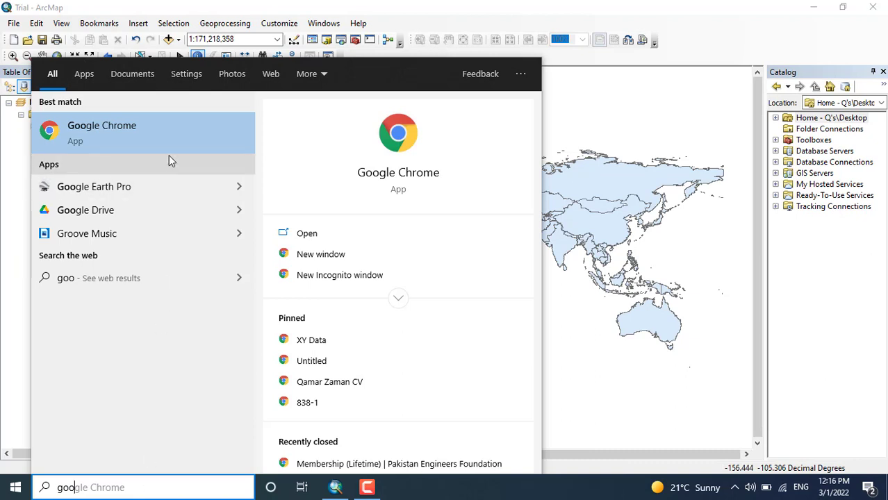
click(169, 136)
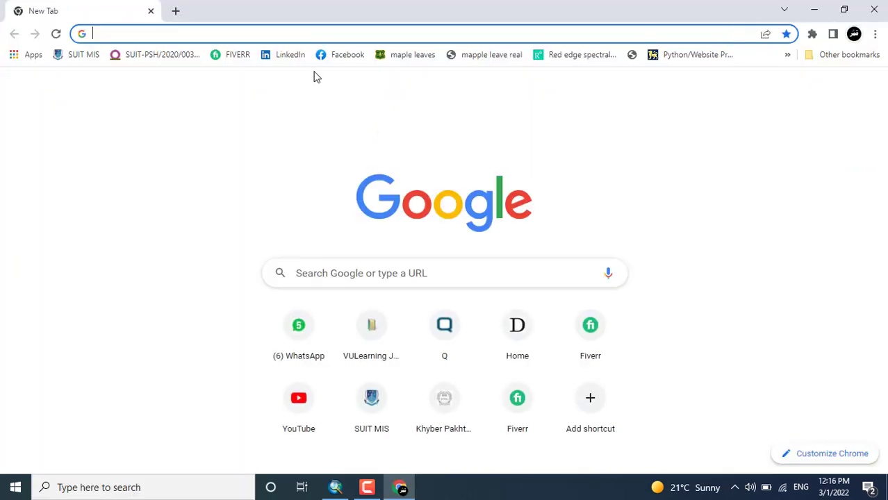
click(289, 36)
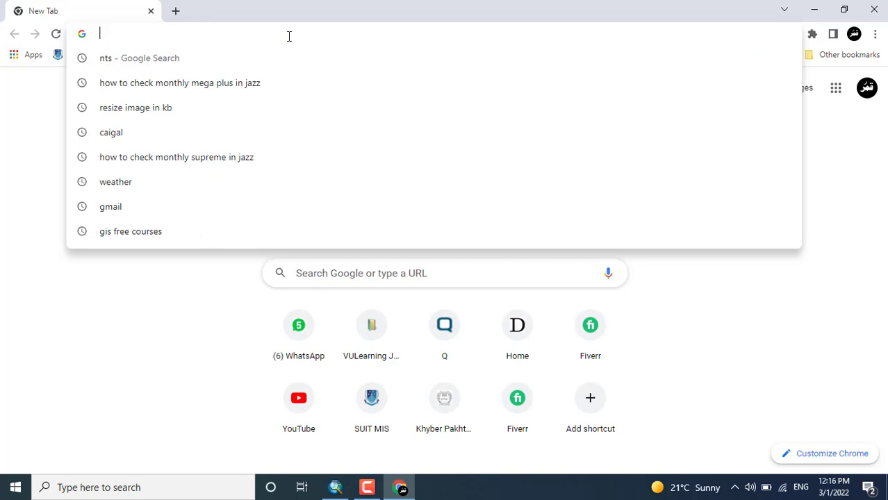
text(diva)
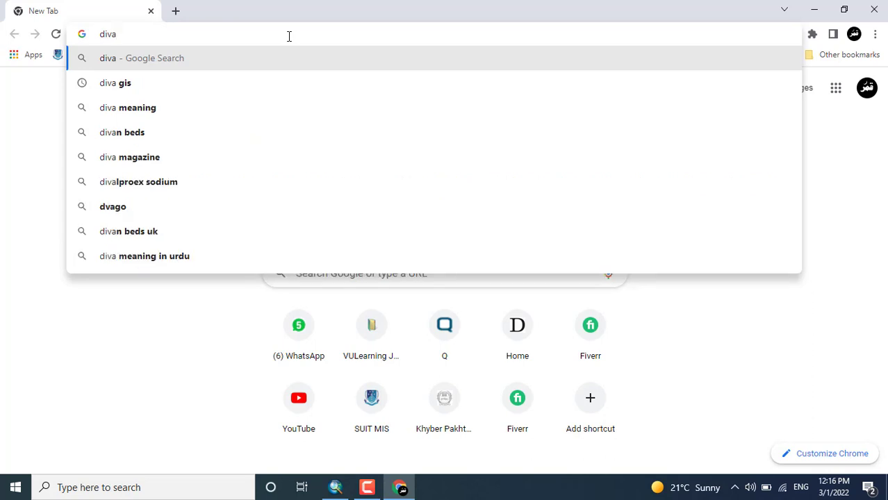
click(178, 83)
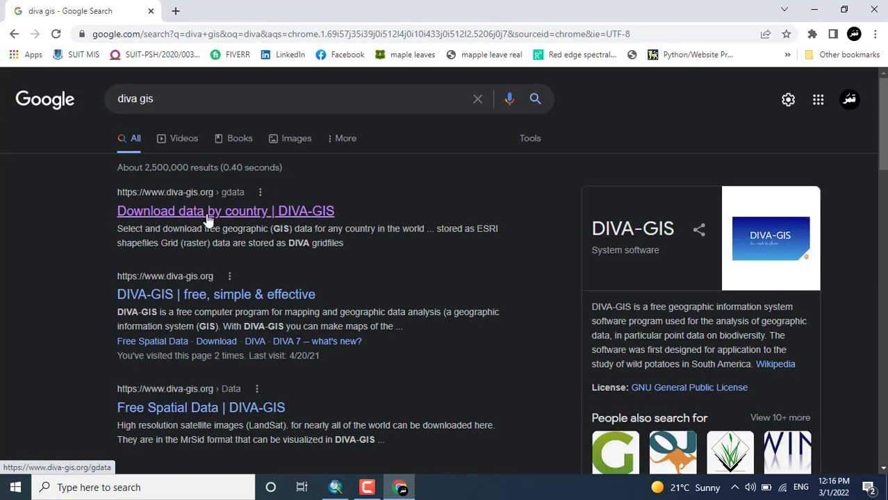
Step: Open the DIVA-GIS Download data by country page, keeping Afghanistan and Administrative areas
click(237, 221)
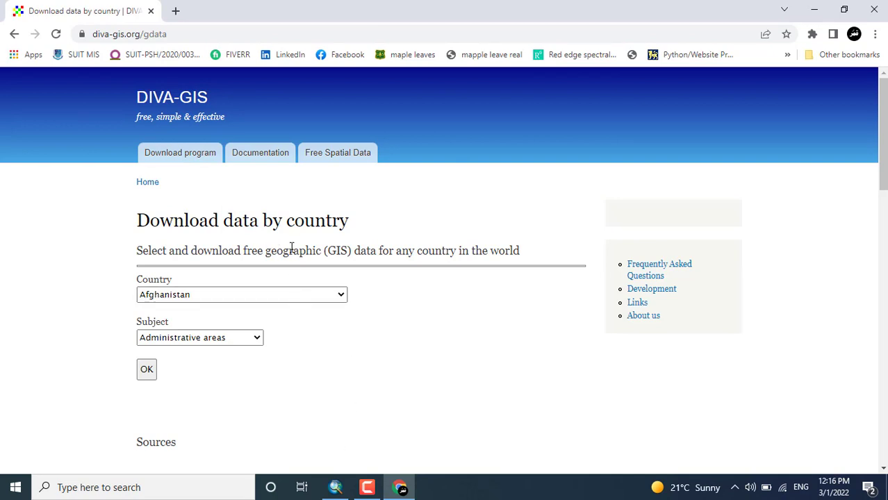
click(295, 305)
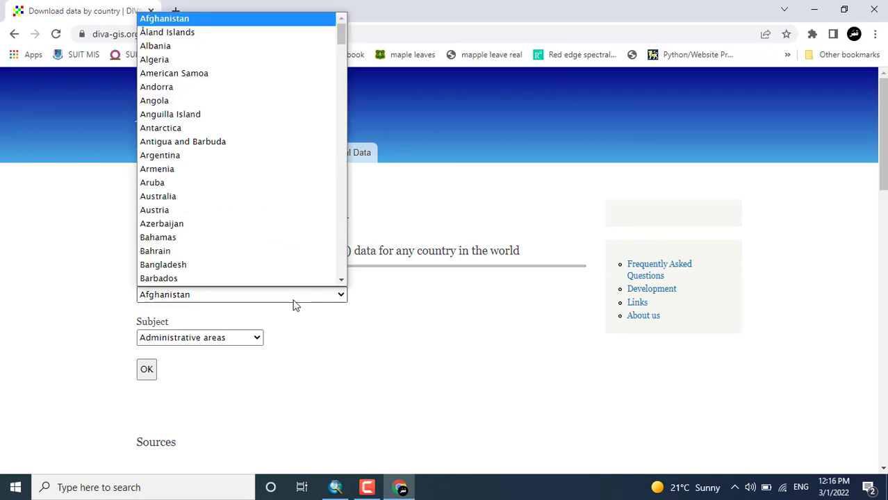
click(295, 305)
click(247, 342)
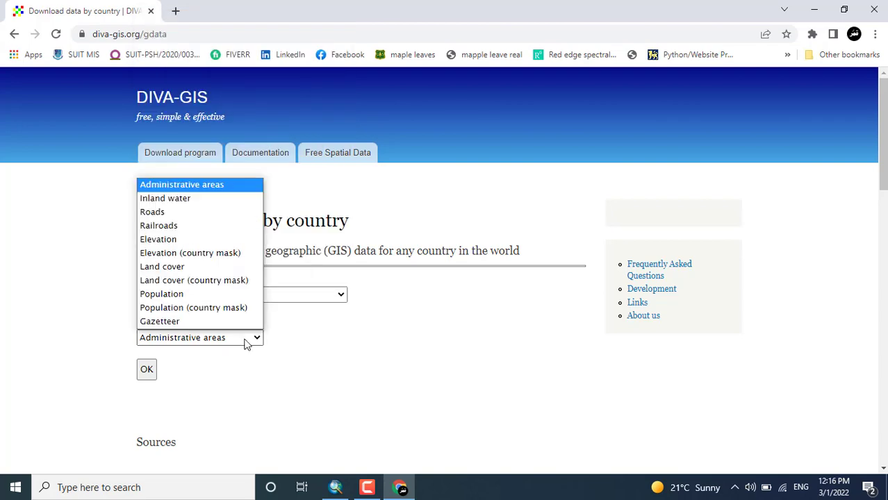
click(247, 341)
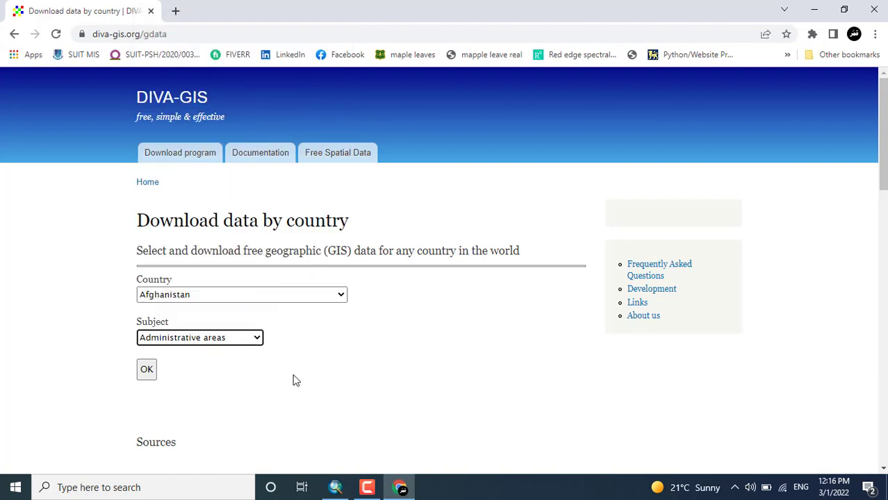
Step: Scroll through the page's sources and formats, then back up to the heading
scroll(295, 384, down, 5)
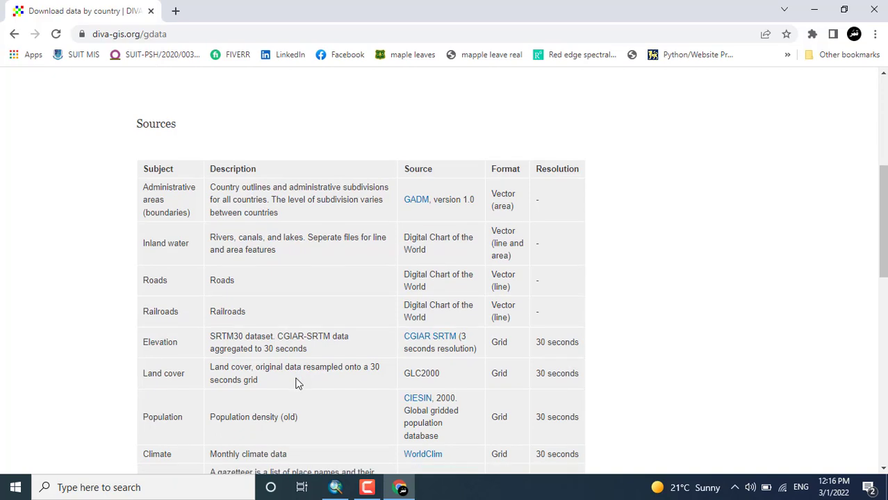
scroll(295, 384, down, 2)
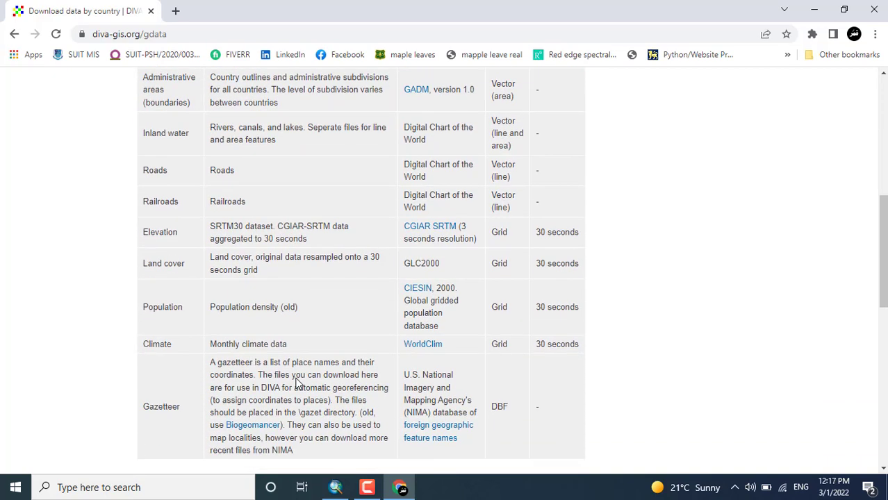
scroll(295, 383, down, 4)
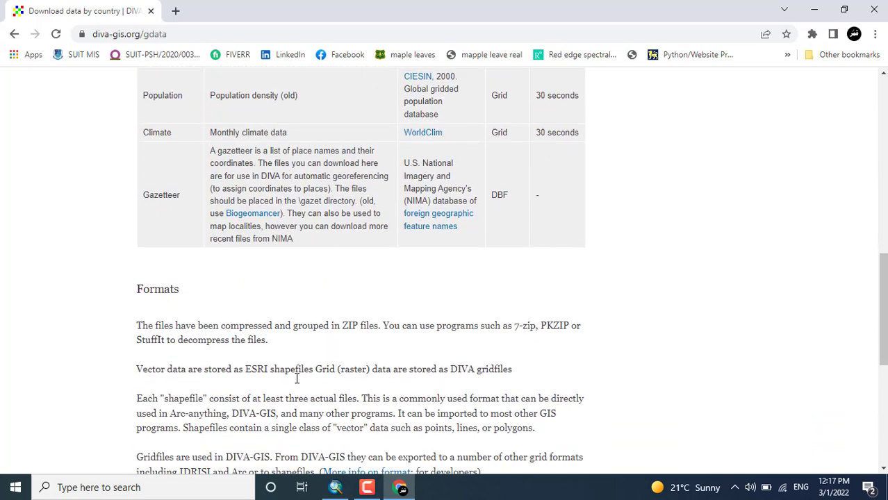
scroll(295, 384, up, 1)
scroll(295, 384, up, 8)
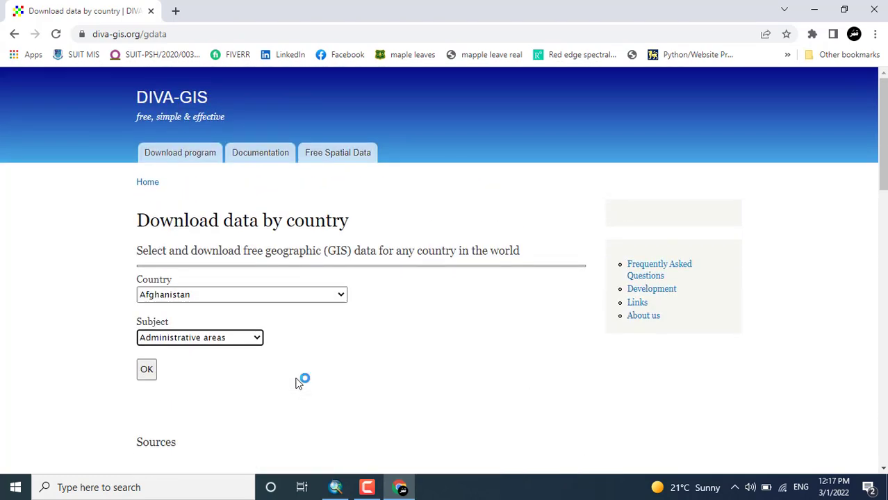
drag(178, 217, 347, 222)
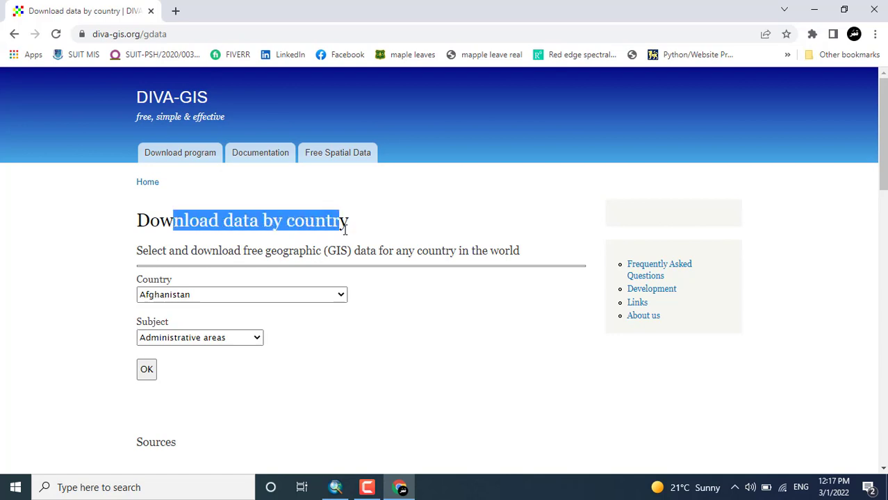
Step: Identify Brazil in ArcMap again to recheck its attributes
click(360, 341)
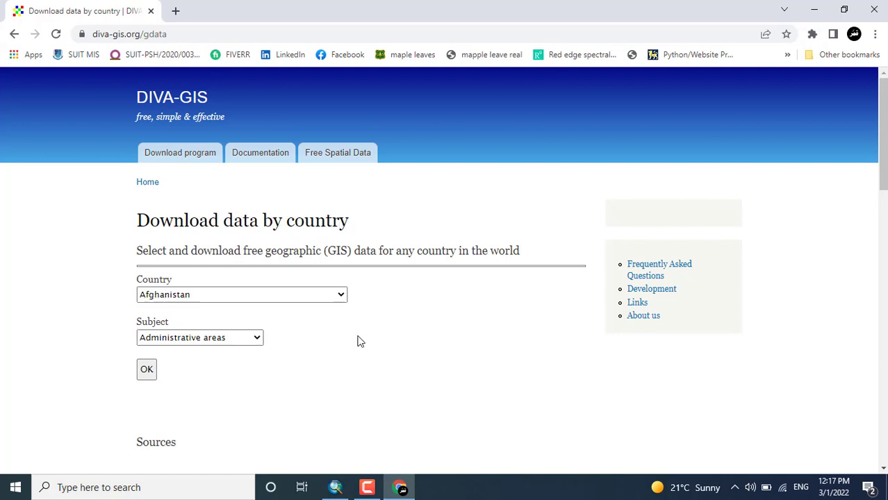
click(336, 489)
click(349, 303)
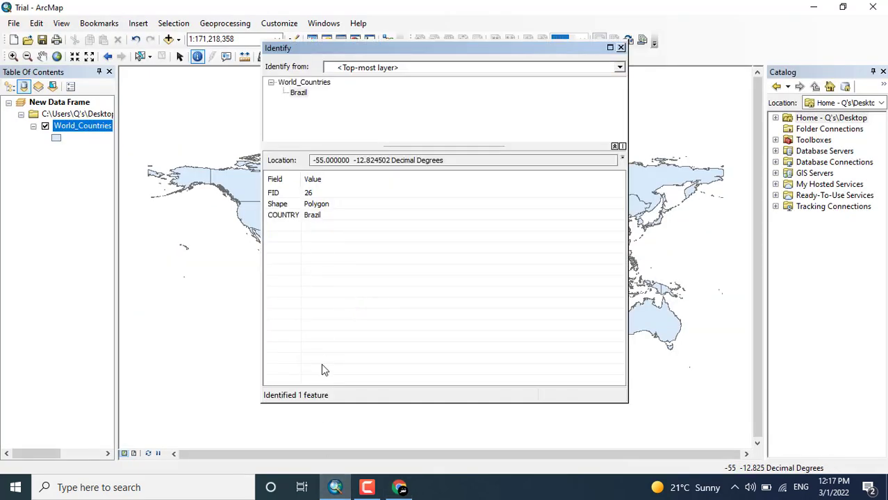
click(396, 487)
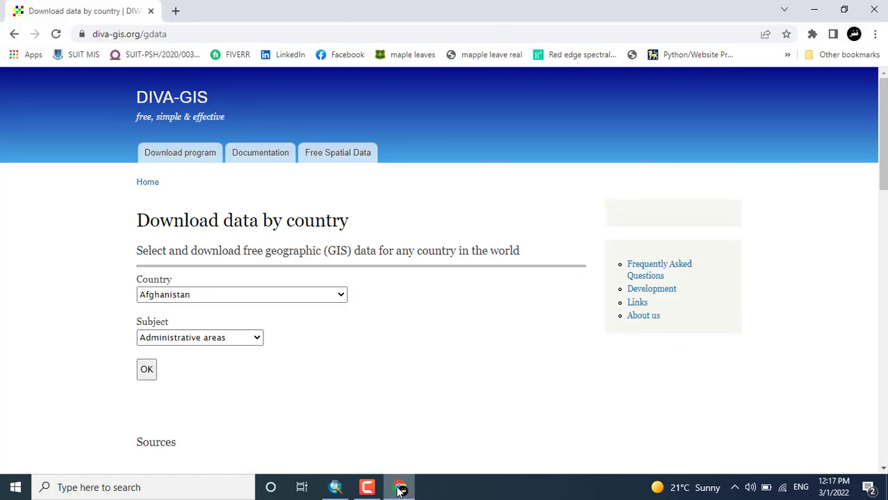
Step: Choose Brazil as the country and keep Administrative areas as the subject
click(293, 306)
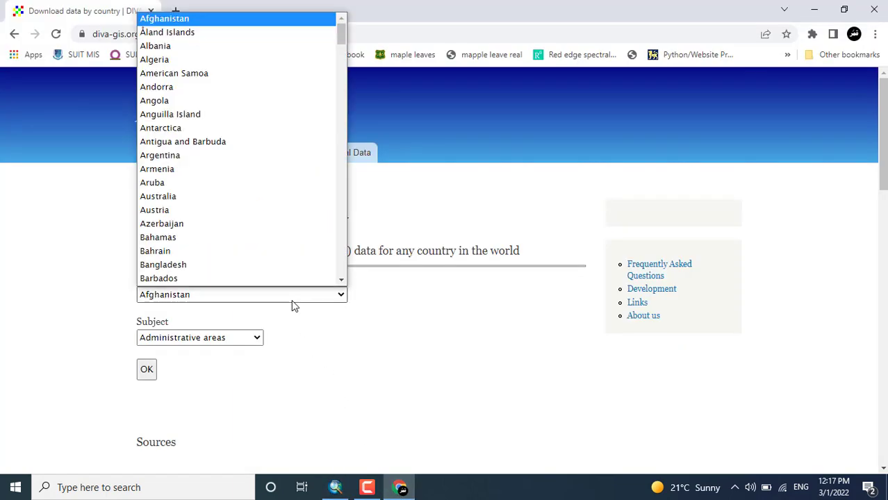
click(341, 282)
click(341, 281)
click(340, 281)
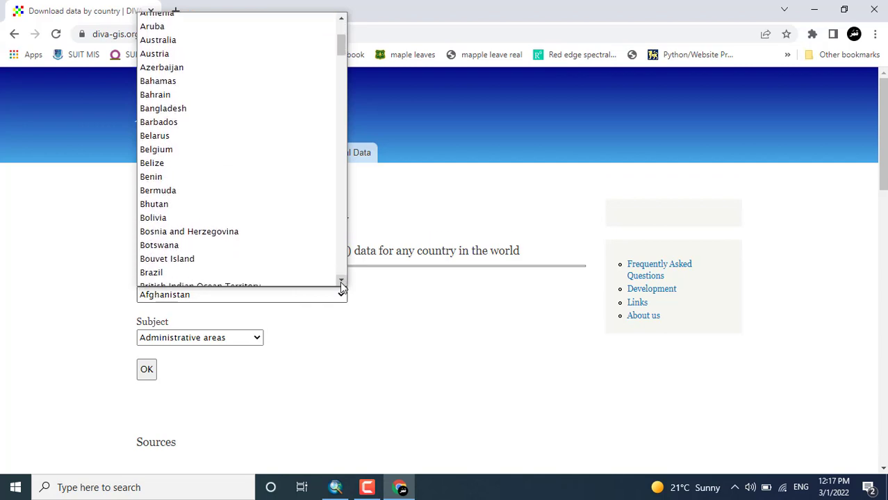
click(341, 282)
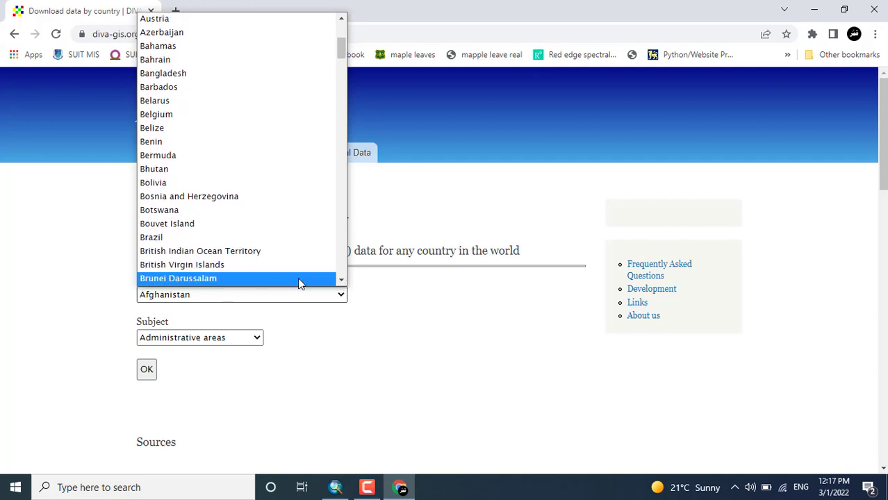
click(161, 239)
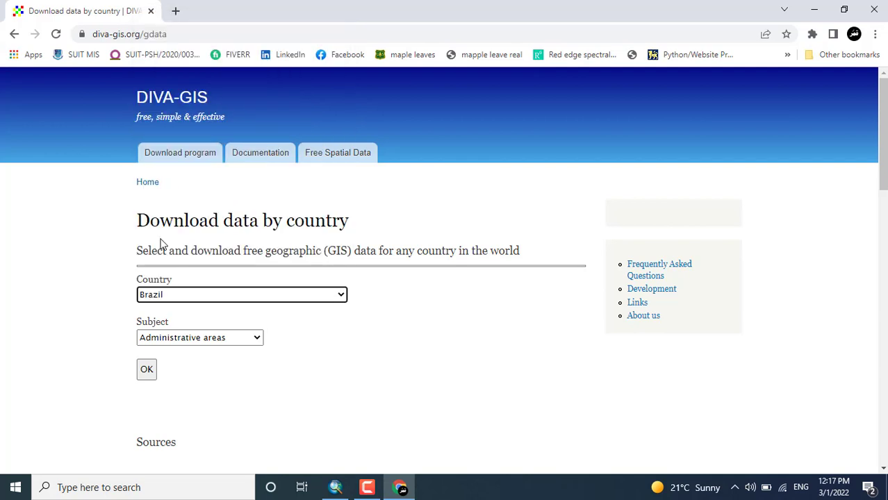
click(253, 341)
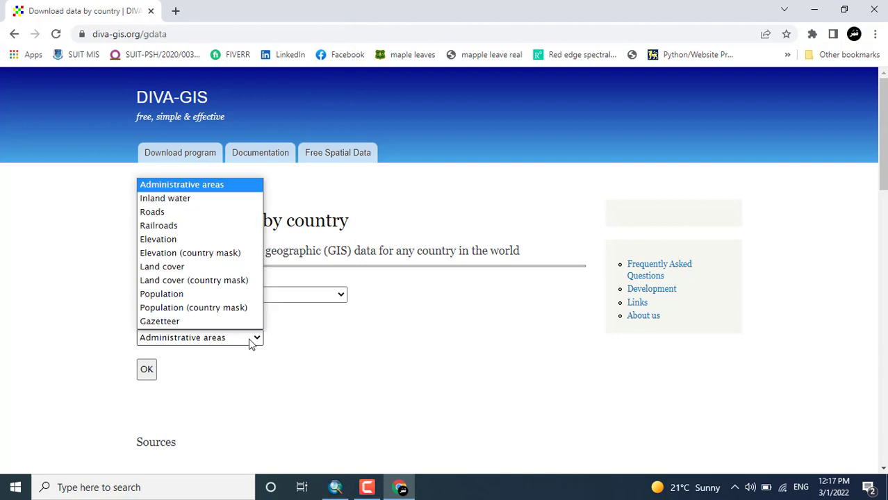
click(252, 341)
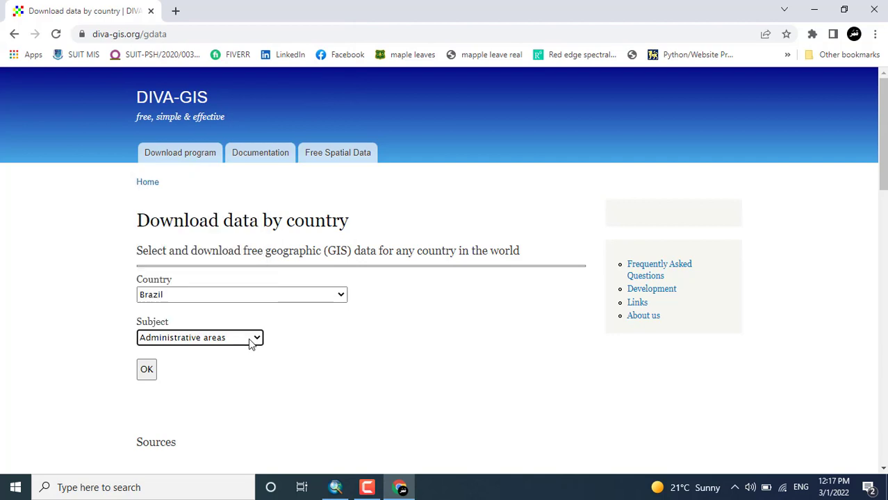
click(206, 342)
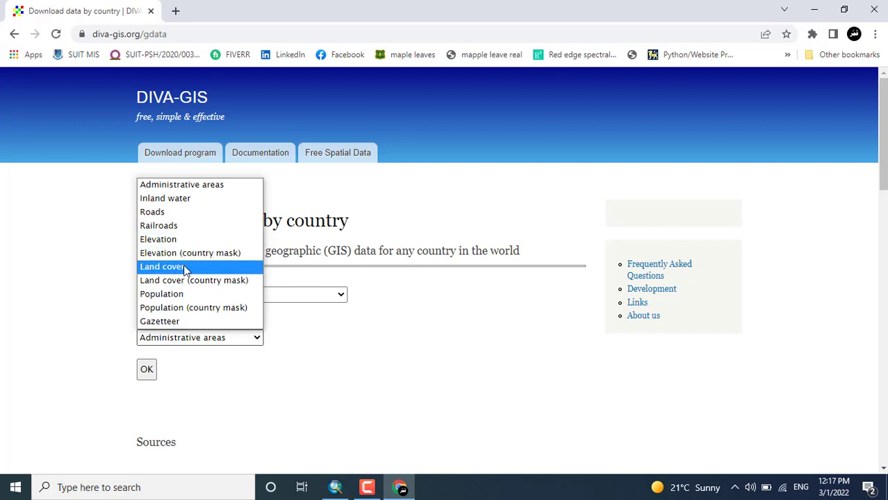
click(185, 186)
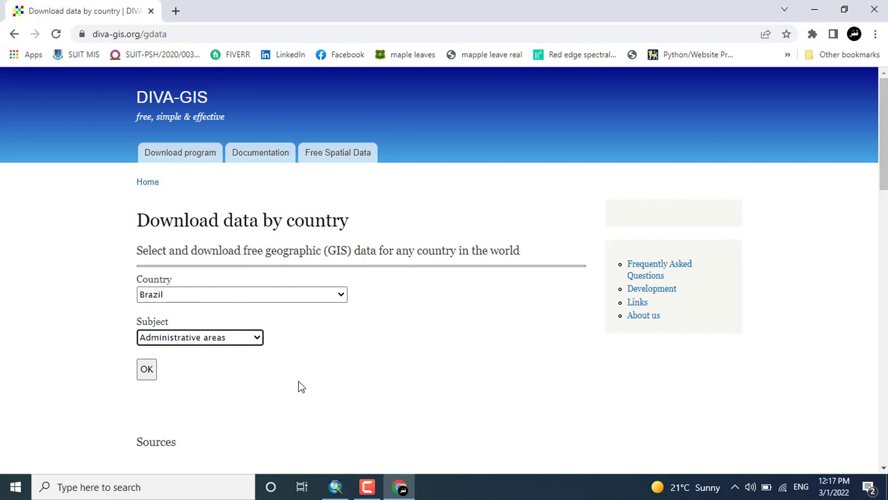
Step: Submit the Brazil Administrative areas request and start downloading its data archive
click(146, 371)
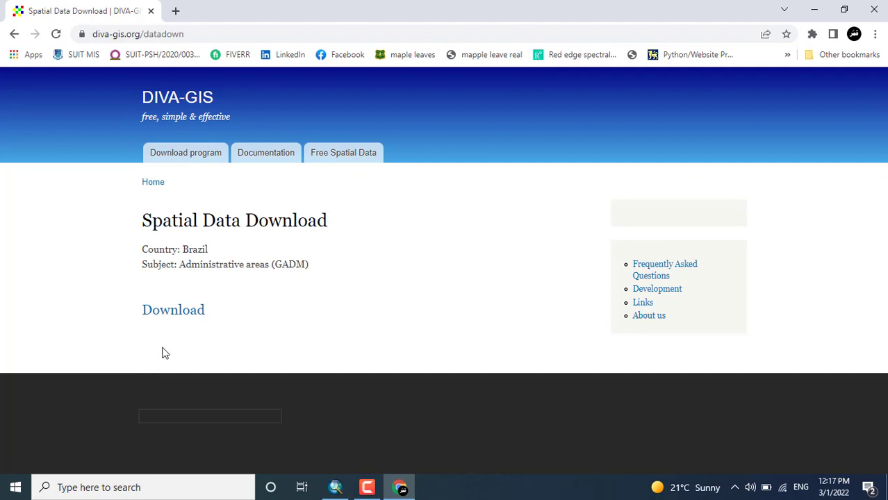
click(177, 319)
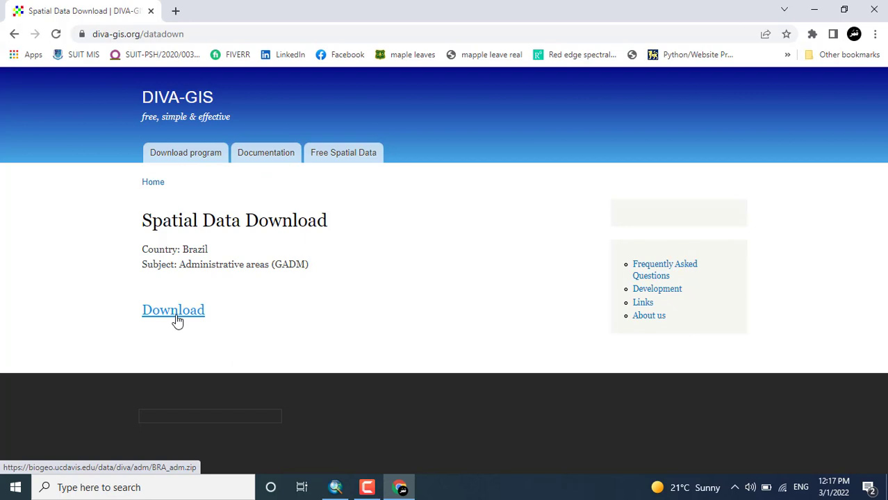
Step: Save the BRA_adm.zip archive to the Desktop
click(177, 319)
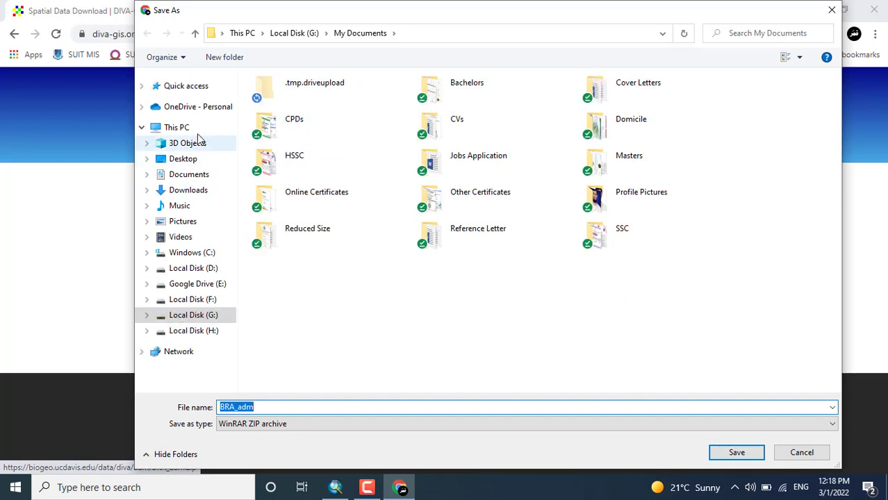
click(198, 160)
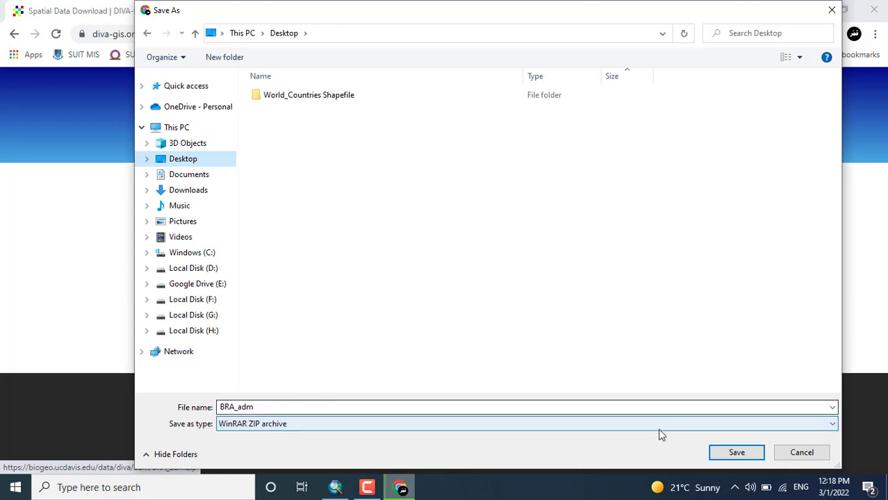
click(723, 451)
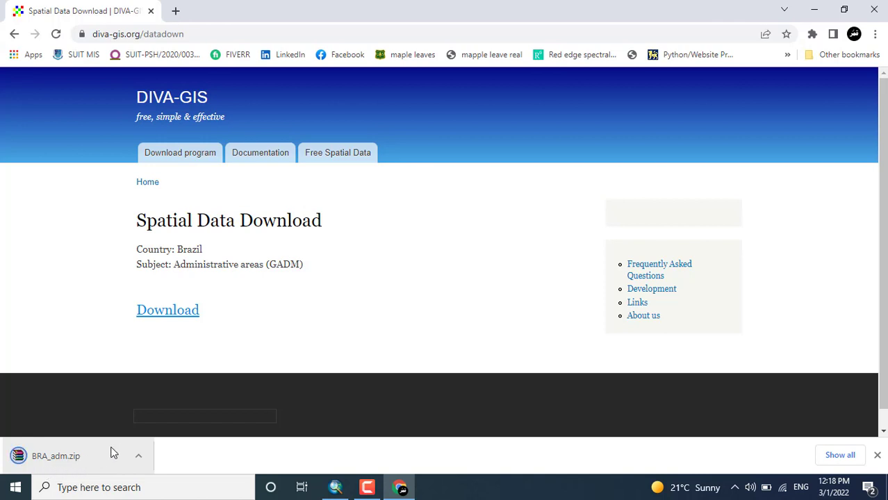
Step: Show the finished BRA_adm.zip download in its Desktop folder
click(138, 457)
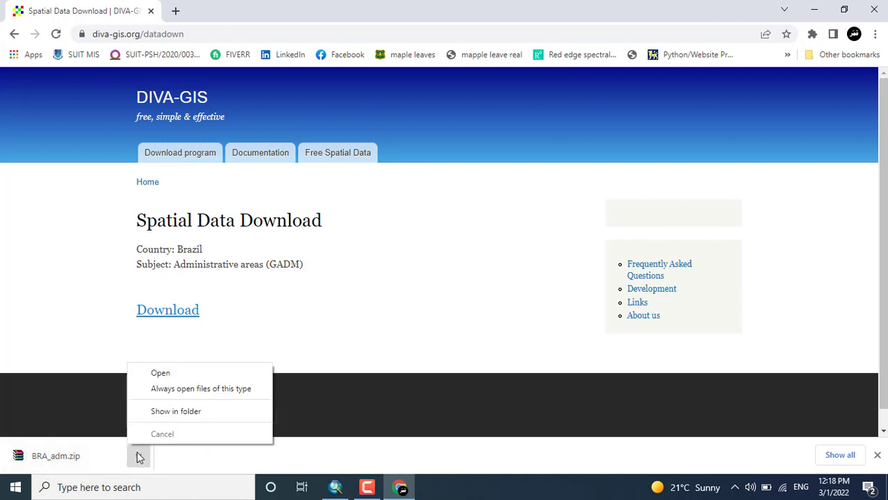
click(174, 411)
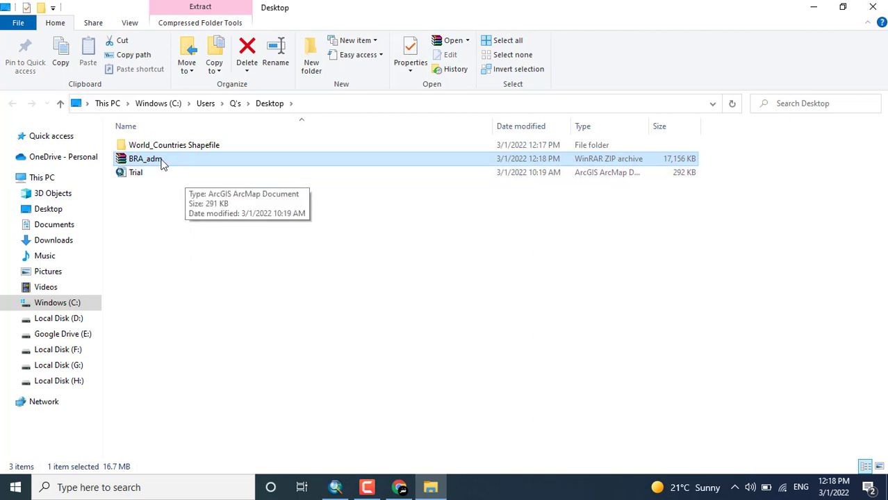
Step: Extract BRA_adm.zip into a BRA_adm folder and open it to view the shapefiles
right_click(161, 160)
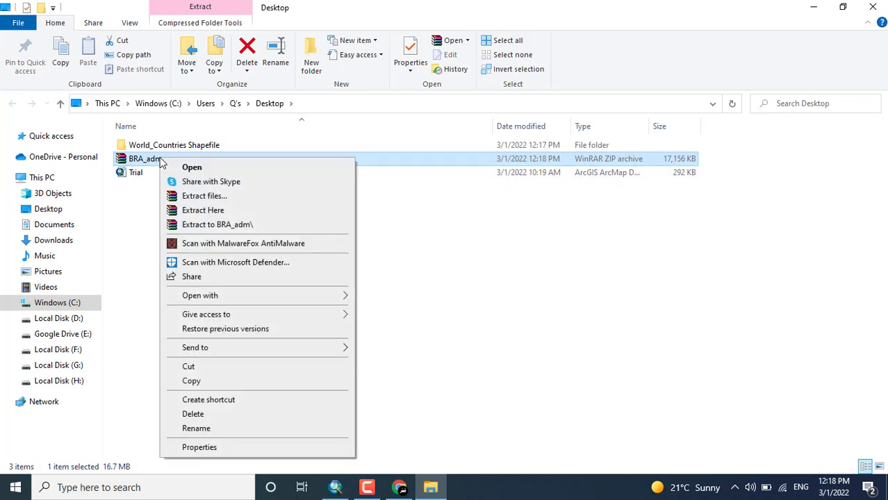
click(203, 197)
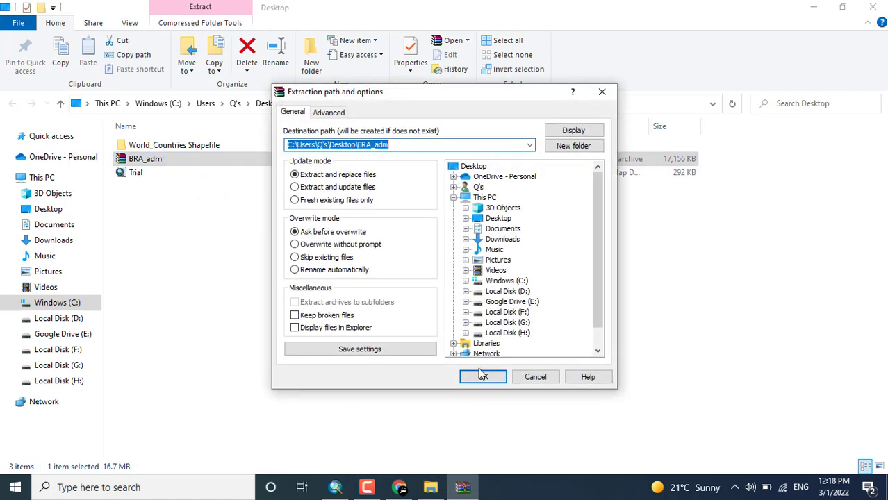
click(483, 378)
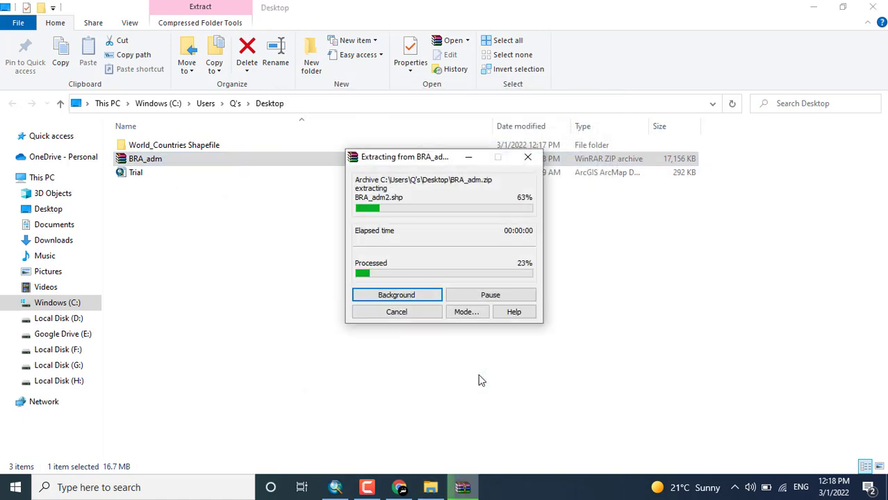
click(315, 327)
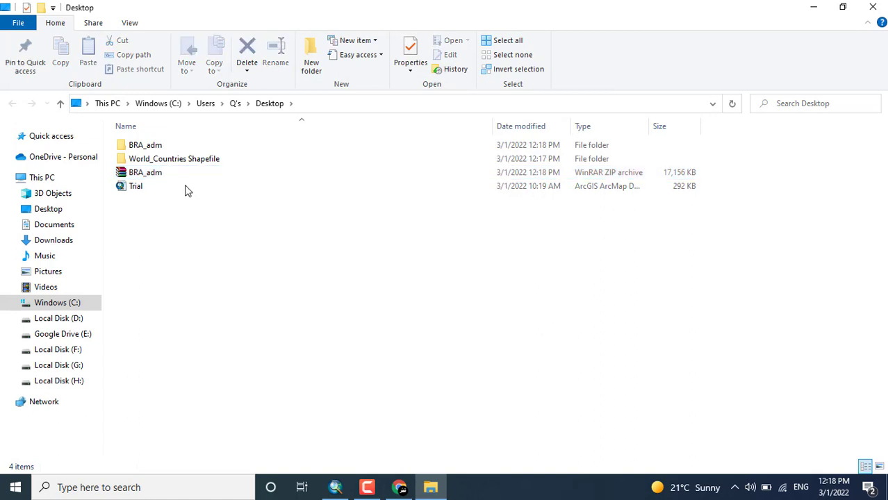
double_click(160, 148)
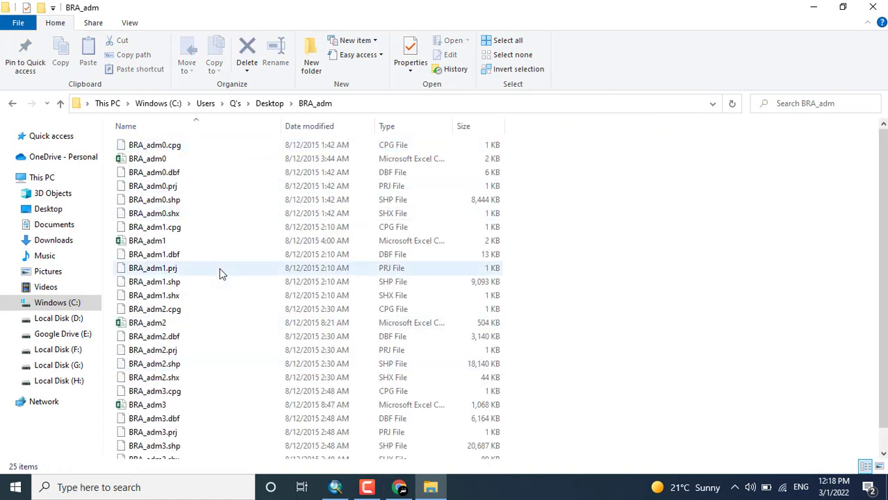
Step: Back in ArcMap, close the identify results and remove the World_Countries layer
click(873, 8)
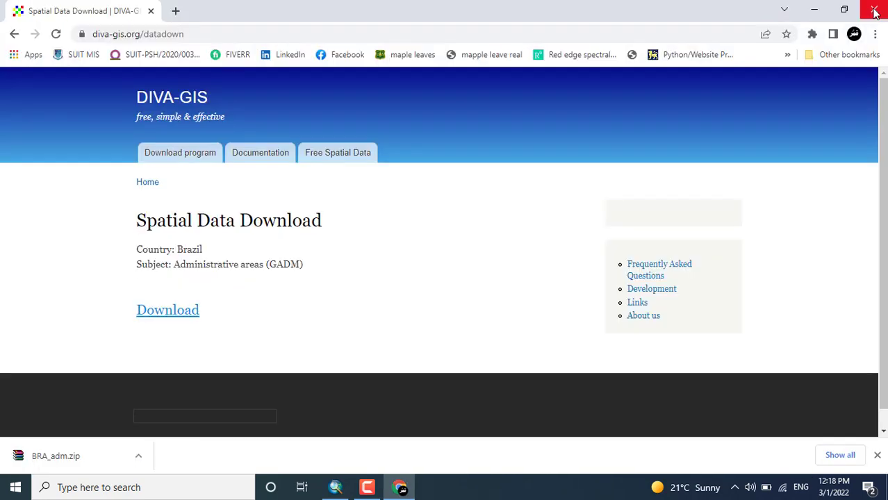
click(334, 488)
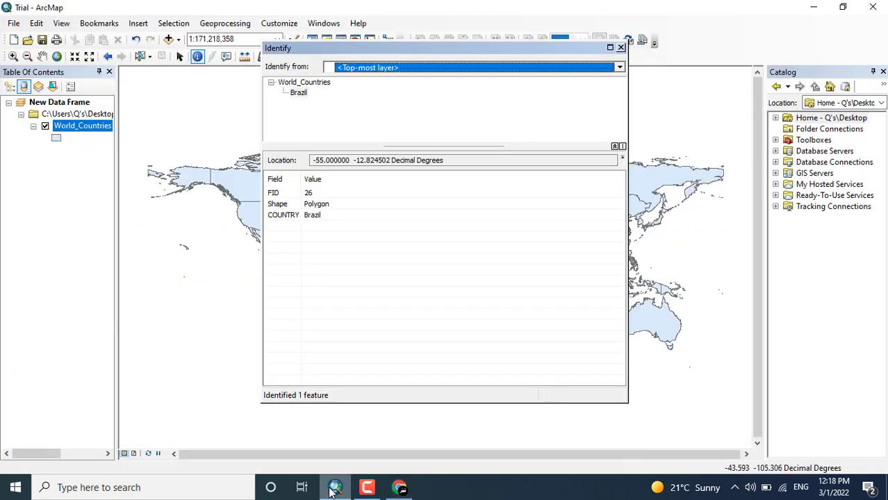
click(621, 48)
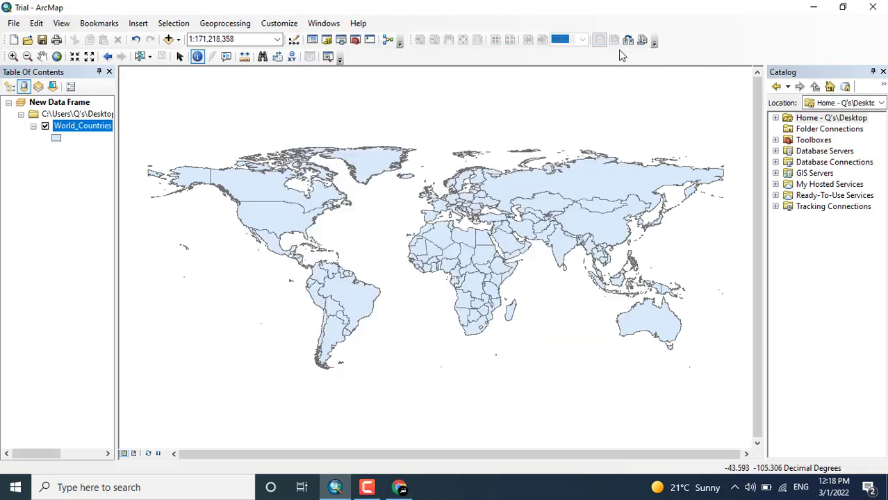
right_click(86, 132)
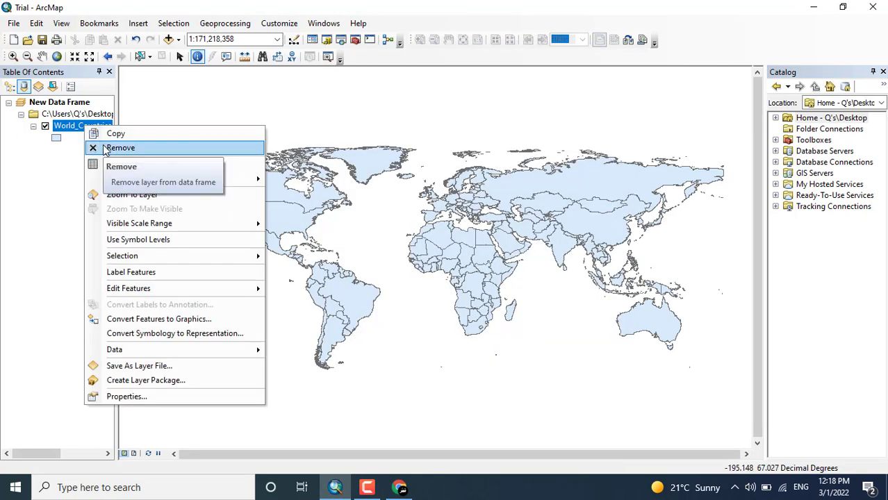
click(105, 148)
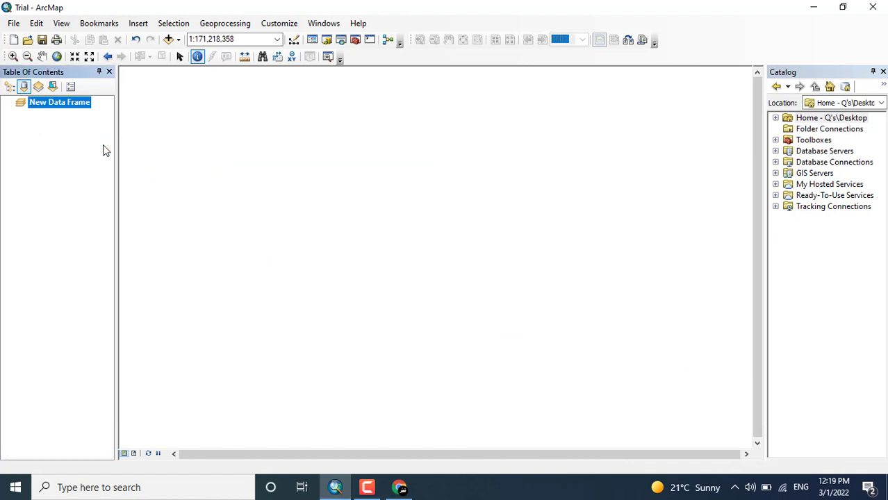
Step: Add BRA_adm0.shp from the Desktop's BRA_adm folder to the map
click(168, 40)
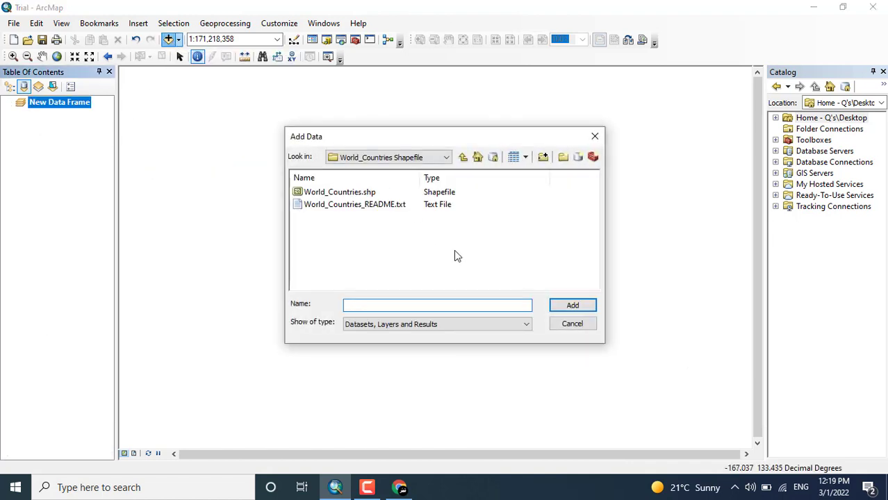
click(463, 157)
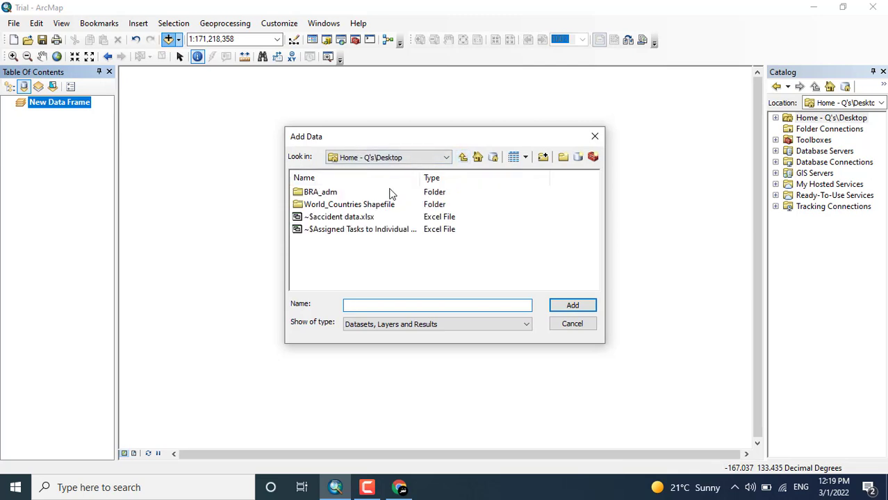
double_click(330, 194)
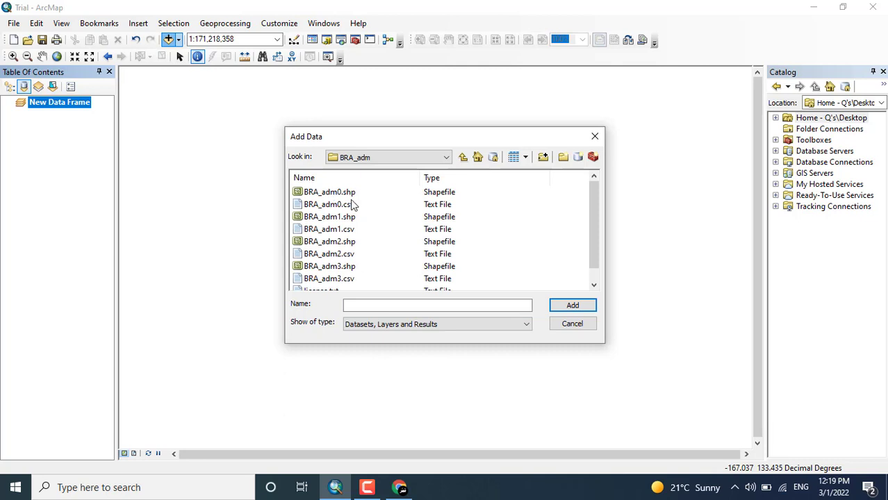
double_click(348, 193)
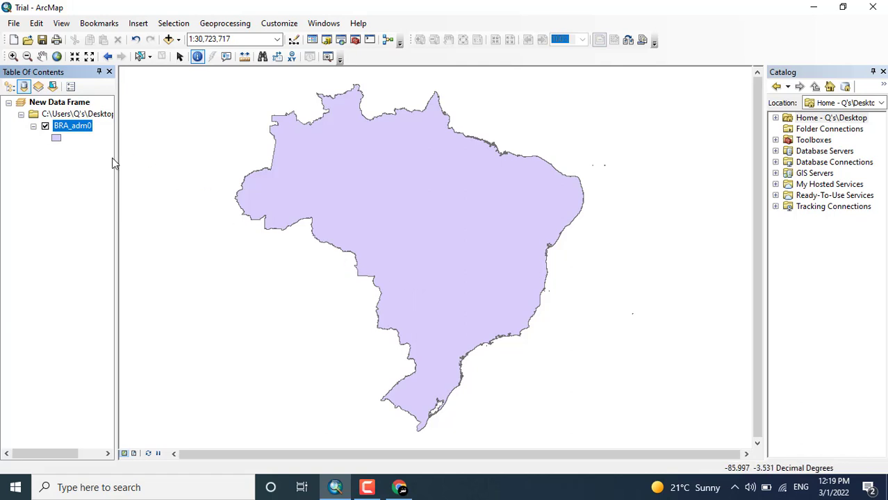
Step: Add BRA_adm3.shp from the BRA_adm folder as a new layer
click(167, 40)
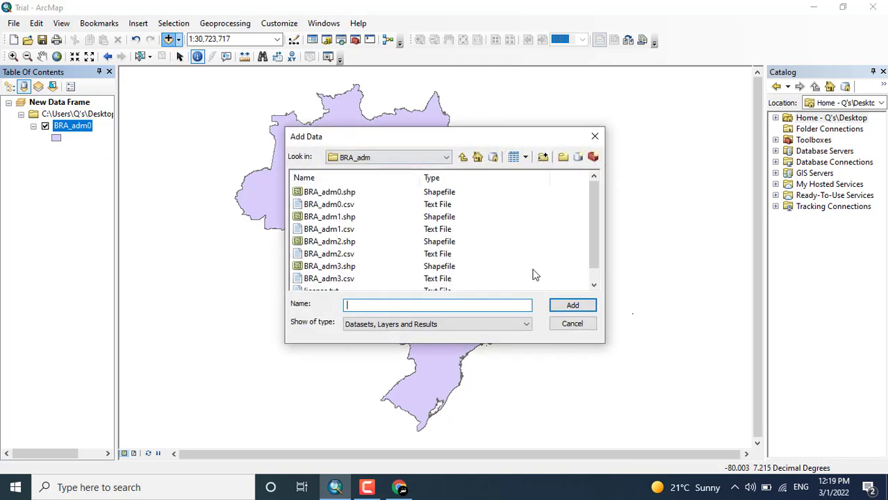
click(596, 276)
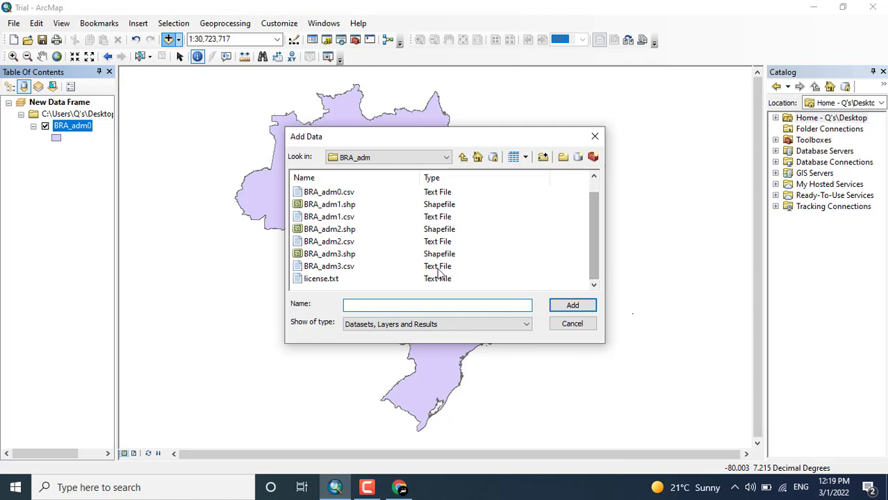
double_click(341, 255)
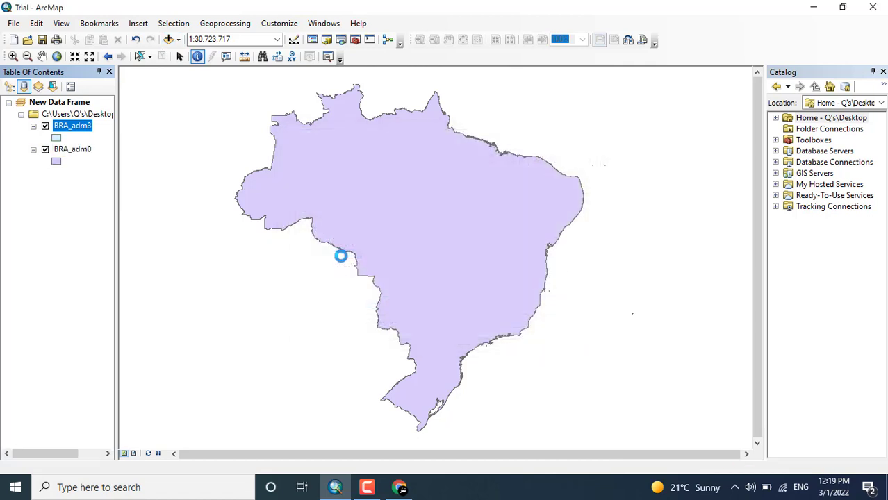
right_click(72, 134)
click(114, 165)
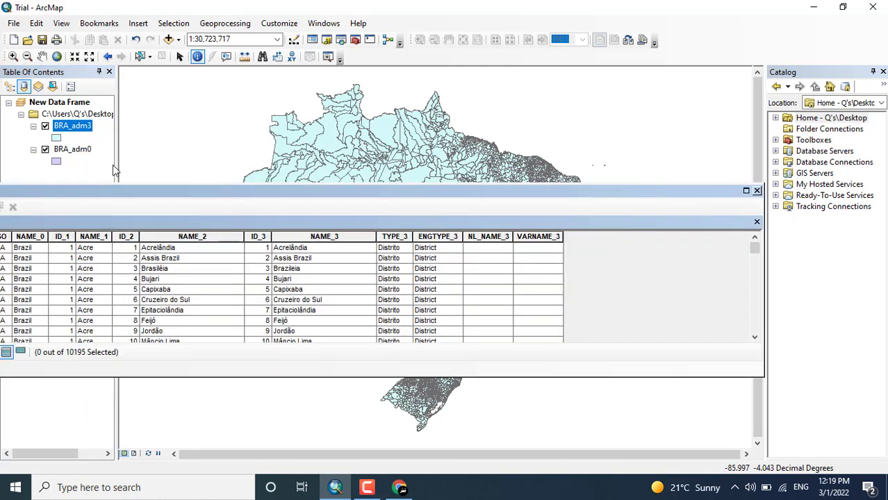
drag(217, 199, 231, 192)
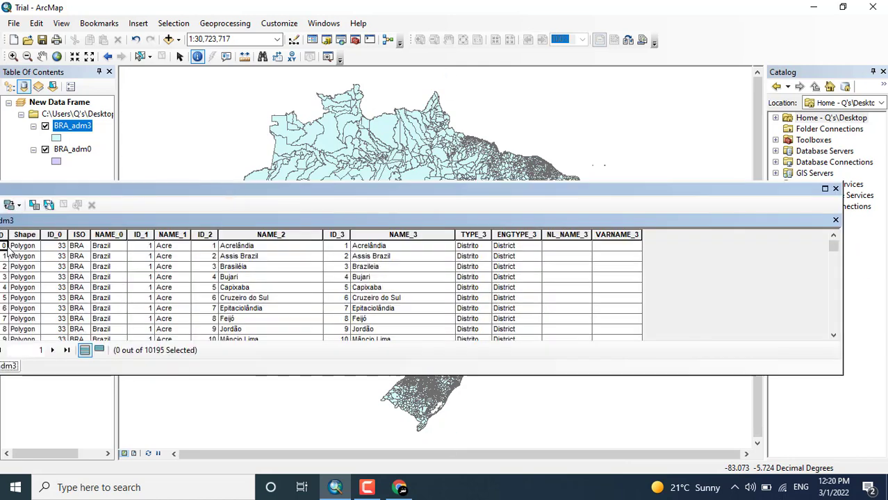
click(63, 248)
click(106, 249)
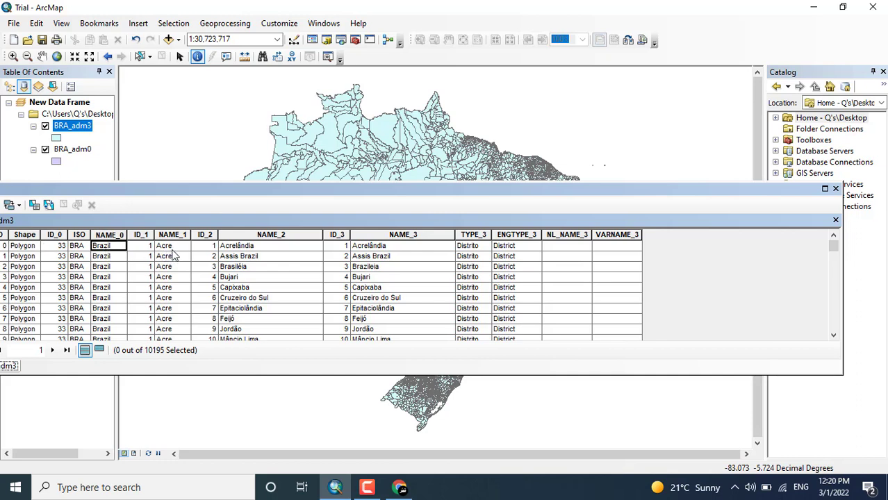
click(241, 249)
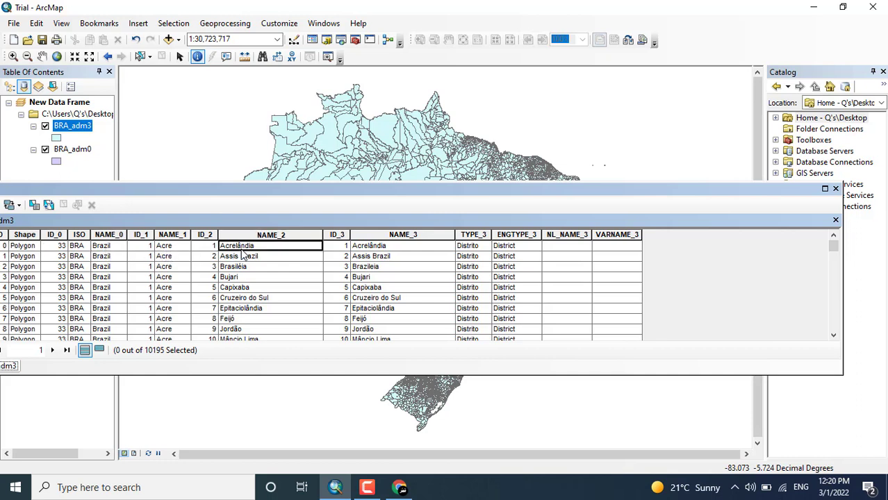
click(367, 247)
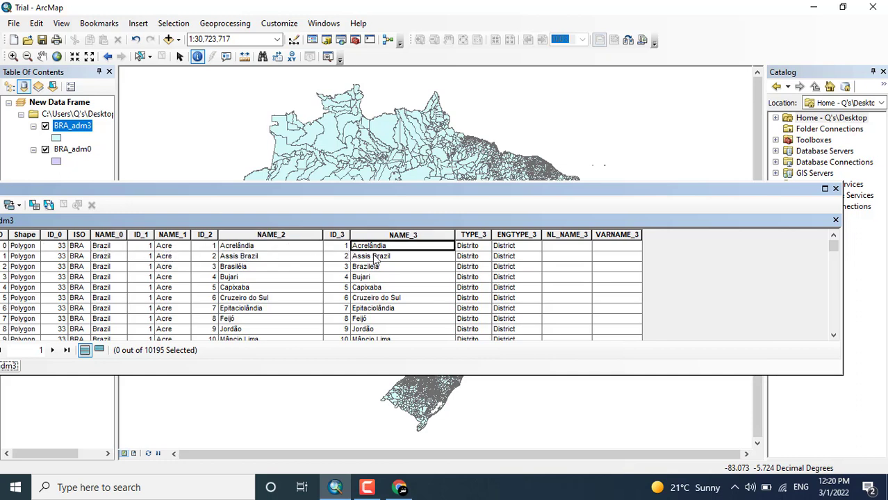
click(375, 257)
click(301, 260)
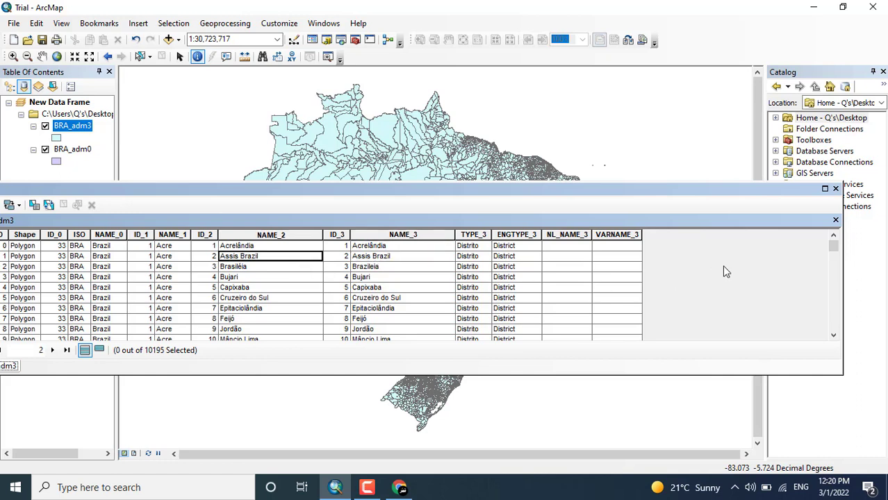
click(836, 189)
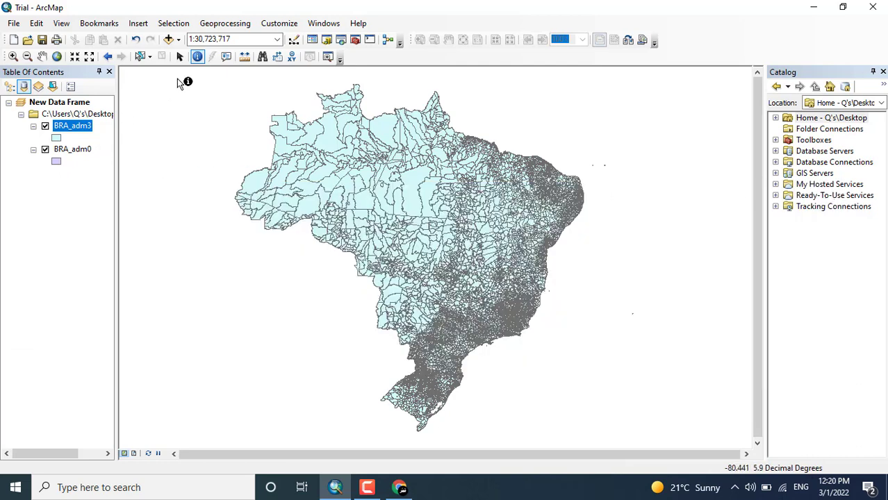
Step: Load BRA_adm2.shp and BRA_adm1.shp, turning off the BRA_adm3 and BRA_adm0 layers
click(168, 40)
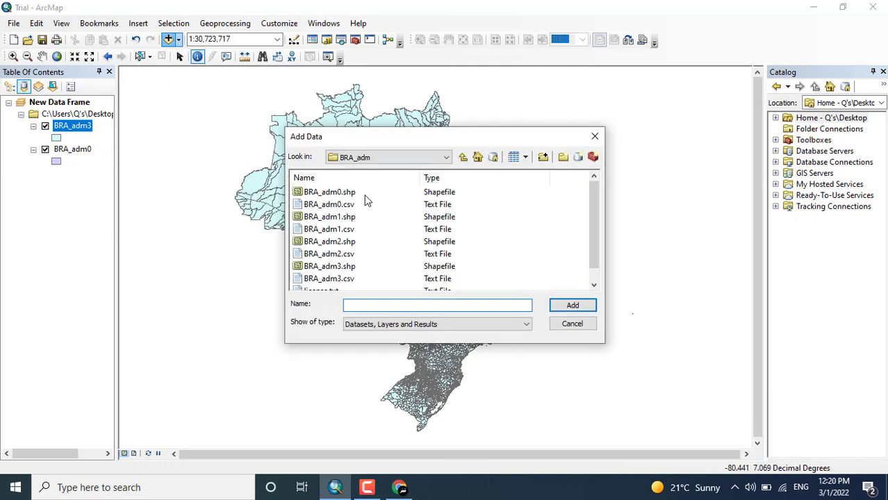
double_click(344, 241)
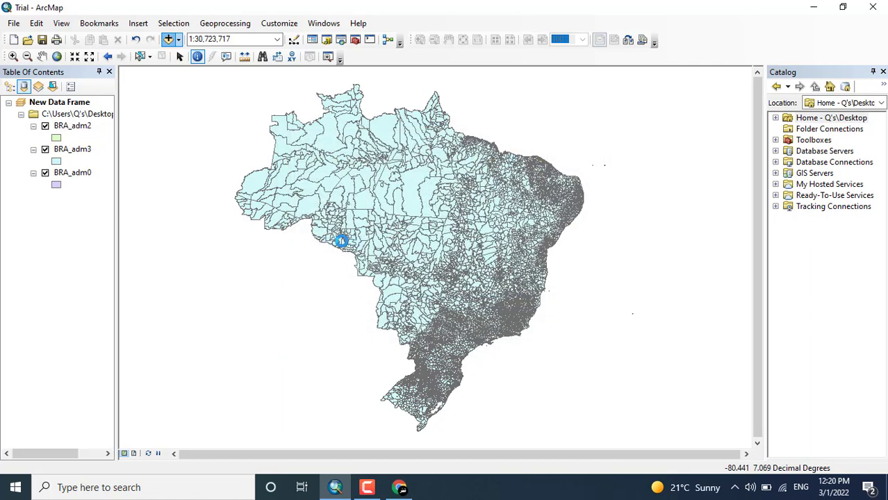
click(45, 150)
click(45, 172)
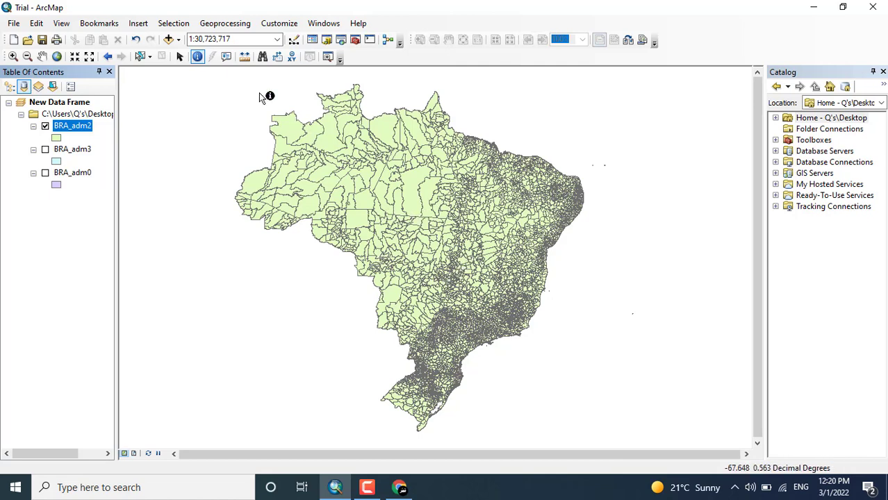
click(168, 40)
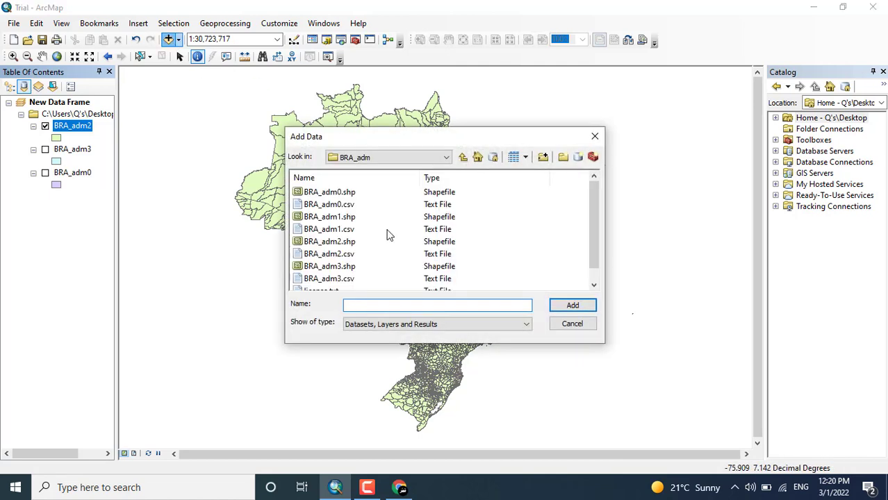
double_click(345, 217)
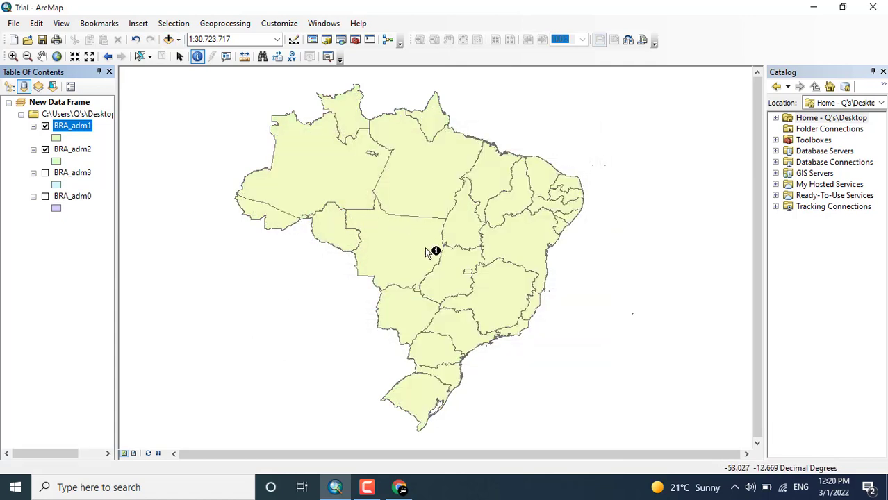
click(457, 270)
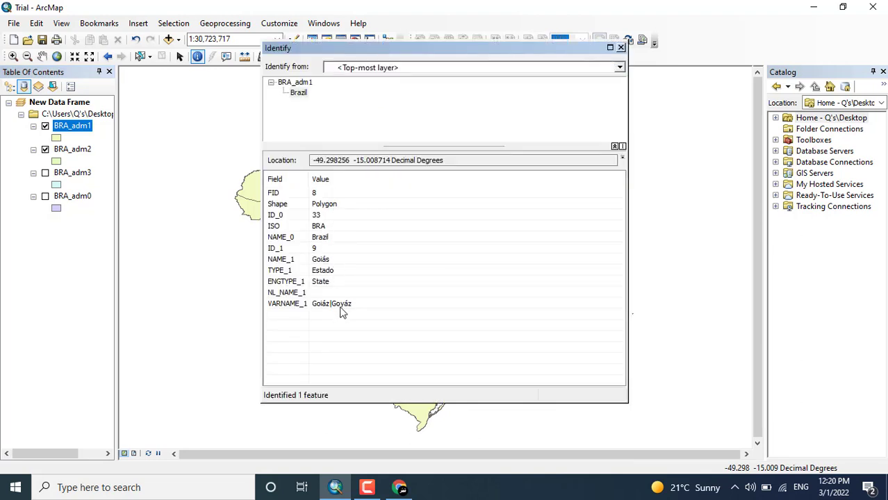
click(620, 47)
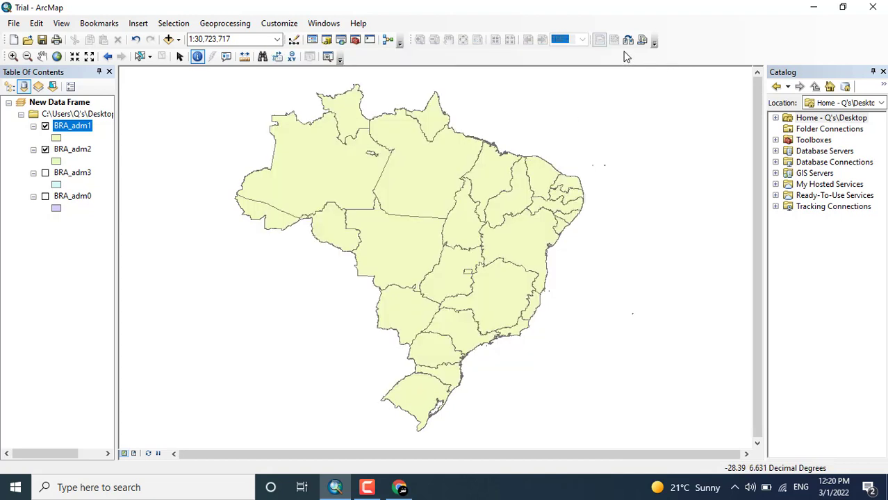